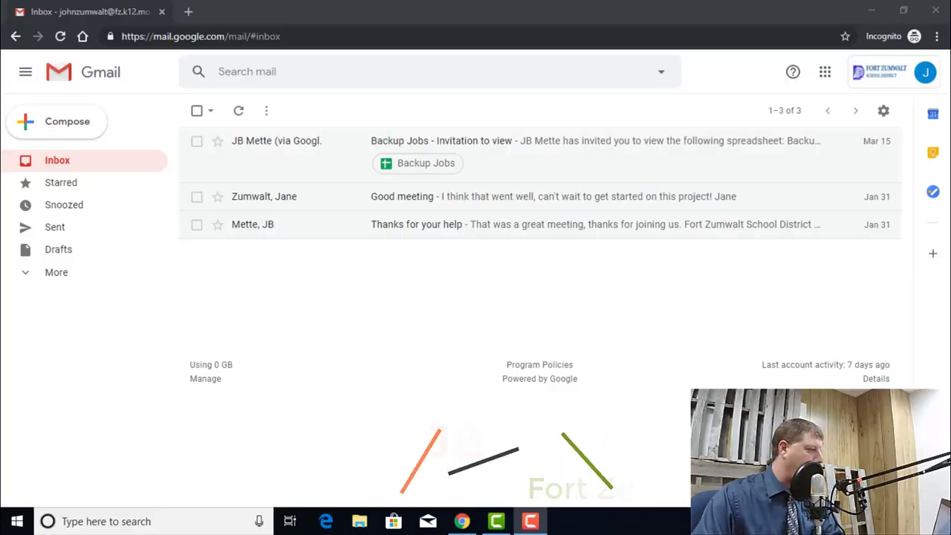
- Search the Windows Start menu for 'drive' to find Drive File Stream
left_click(85, 523)
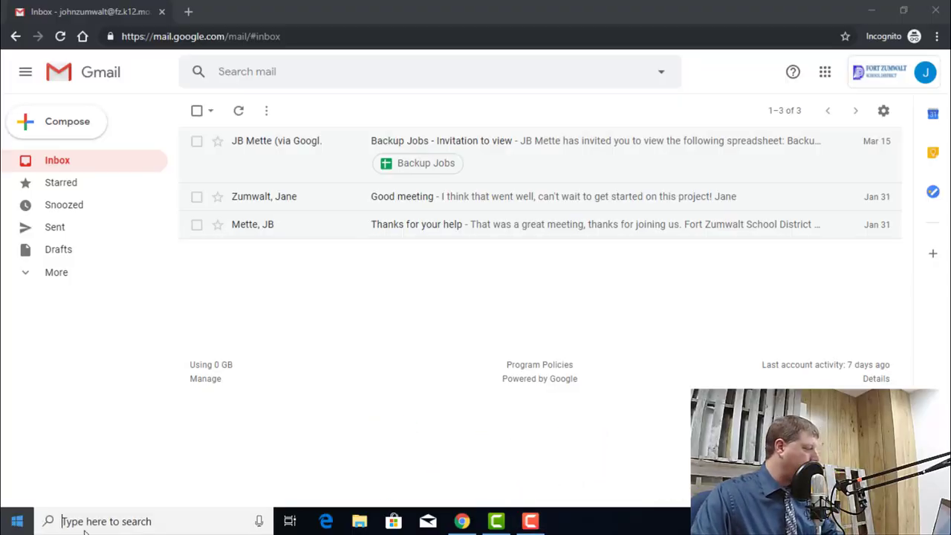
key("super")
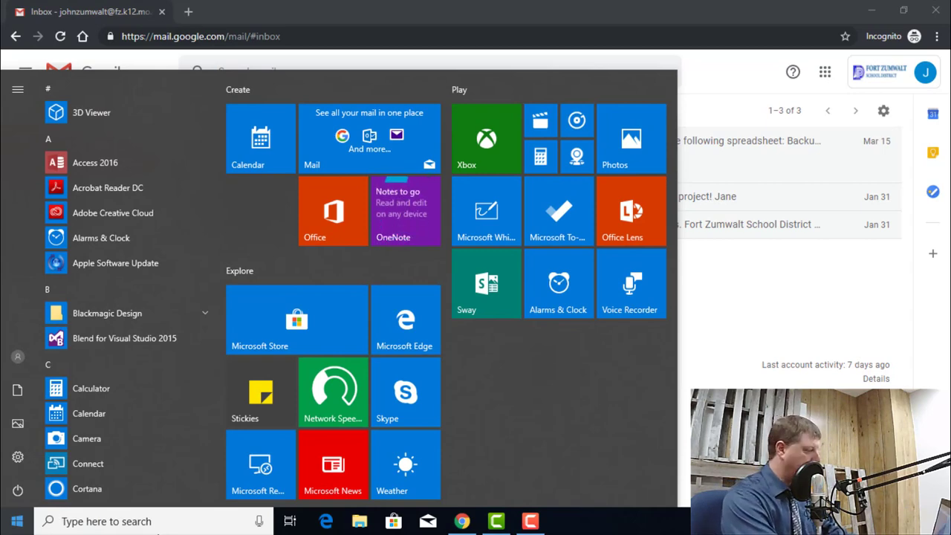
type("drive")
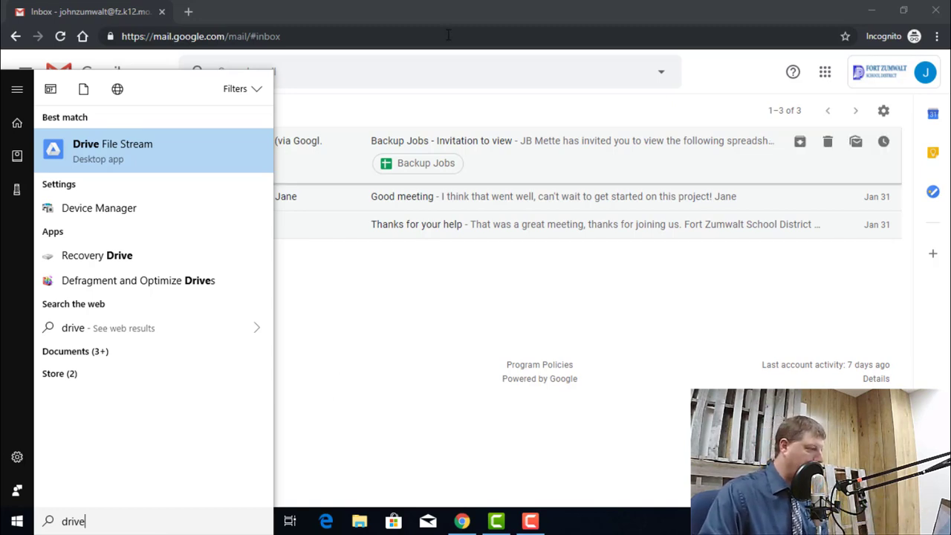
- Open Google Drive in a new tab from the Google apps grid
left_click(493, 6)
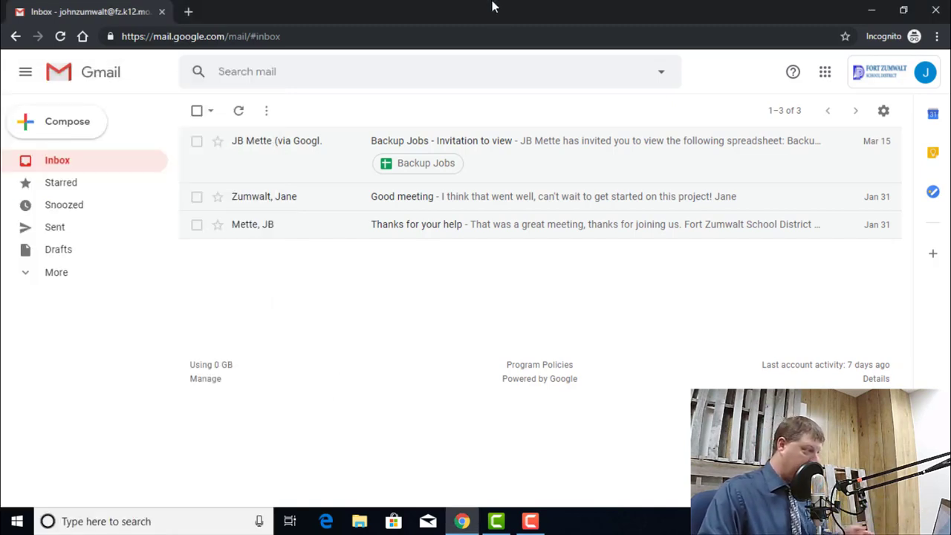
left_click(825, 72)
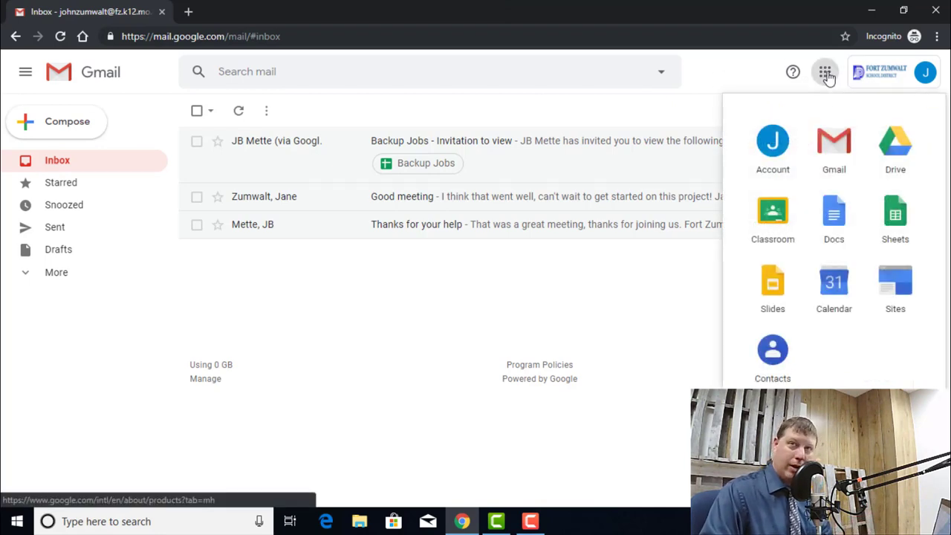
left_click(904, 153)
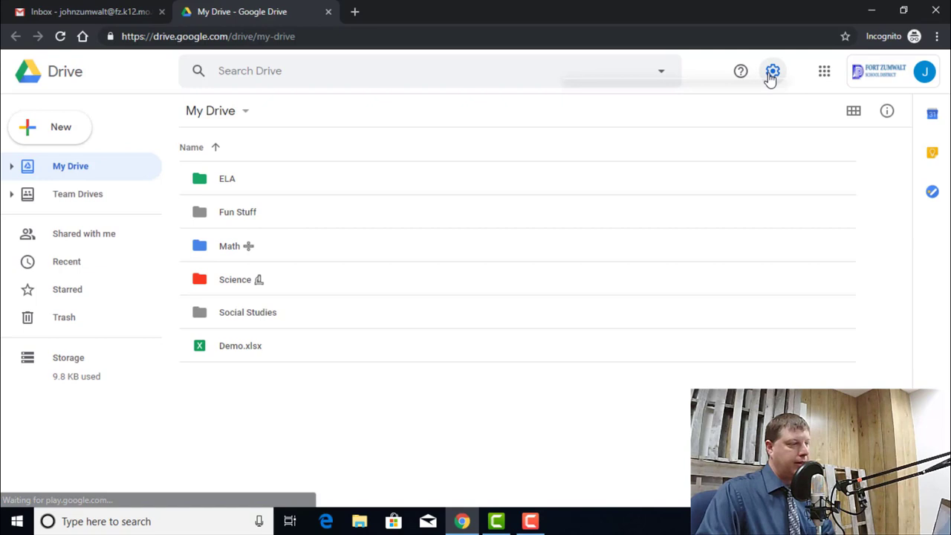
- Open and close Drive's settings menu, then bring up File Explorer at Quick access
left_click(771, 74)
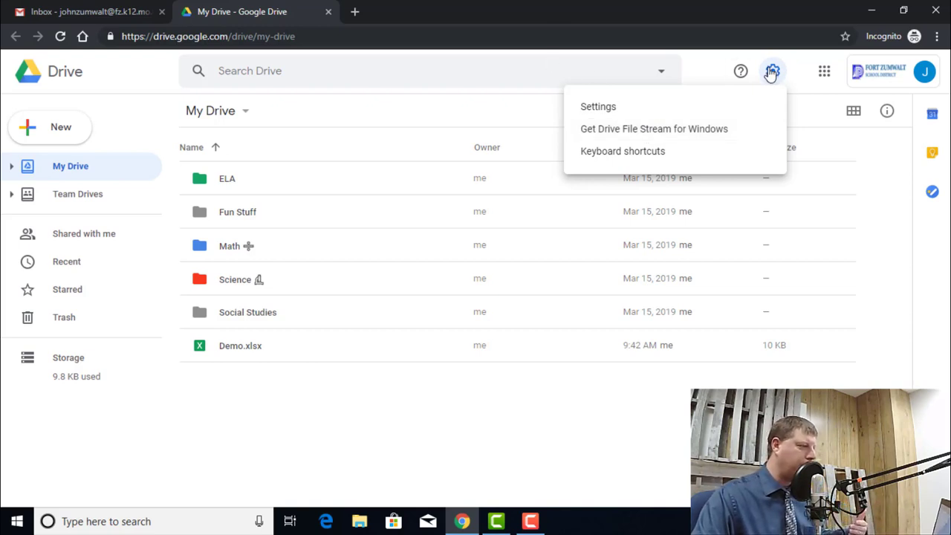
left_click(771, 74)
left_click(373, 525)
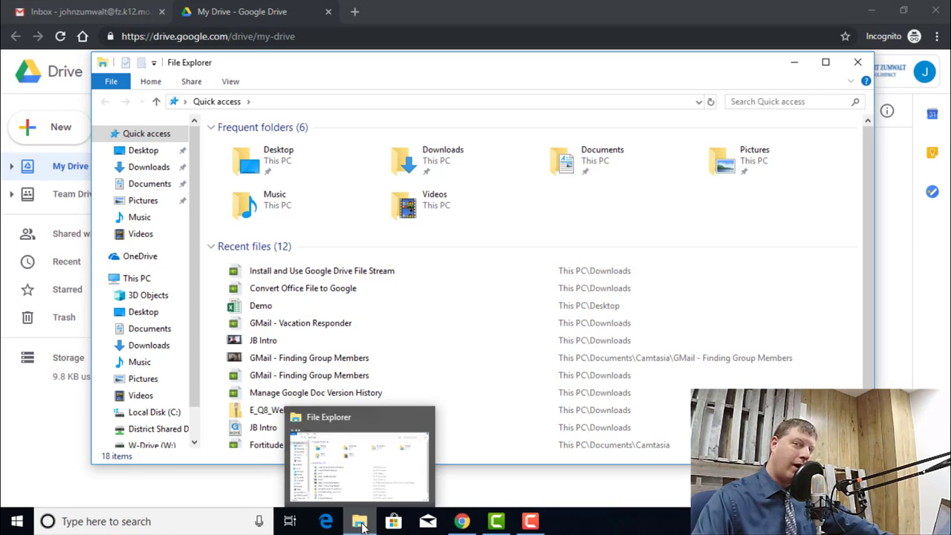
- Maximize the File Explorer window showing Quick access and its recent files
double_click(320, 68)
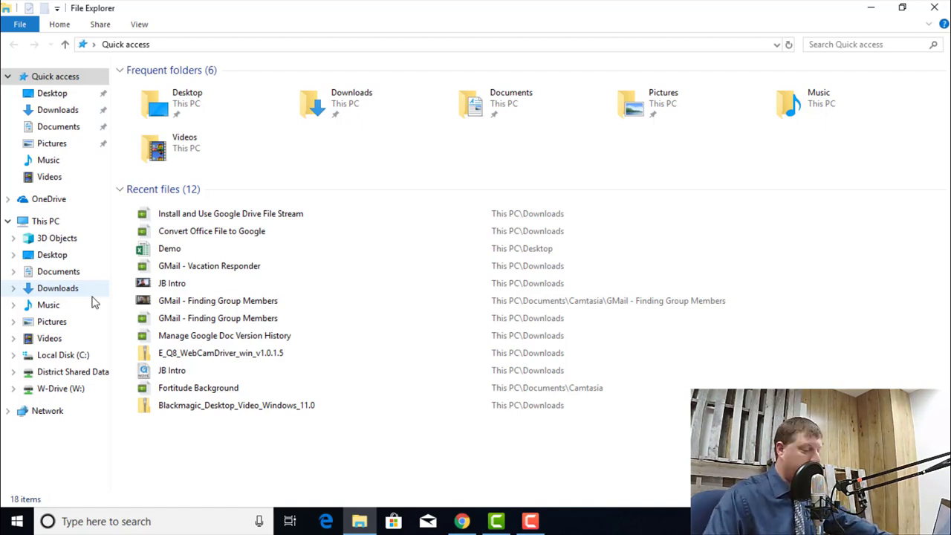
key("F10")
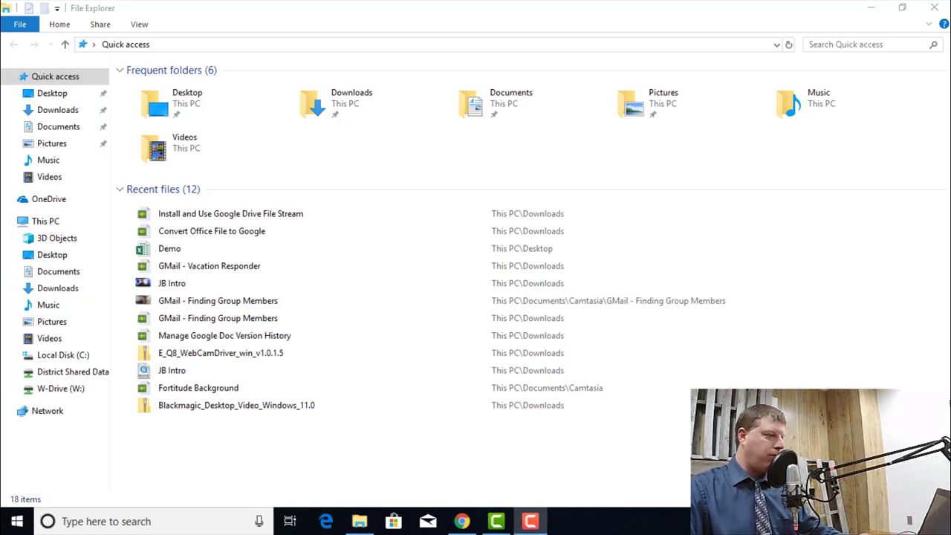
- Launch Drive File Stream from the Start menu and submit the account e-mail address
key("super")
type("d")
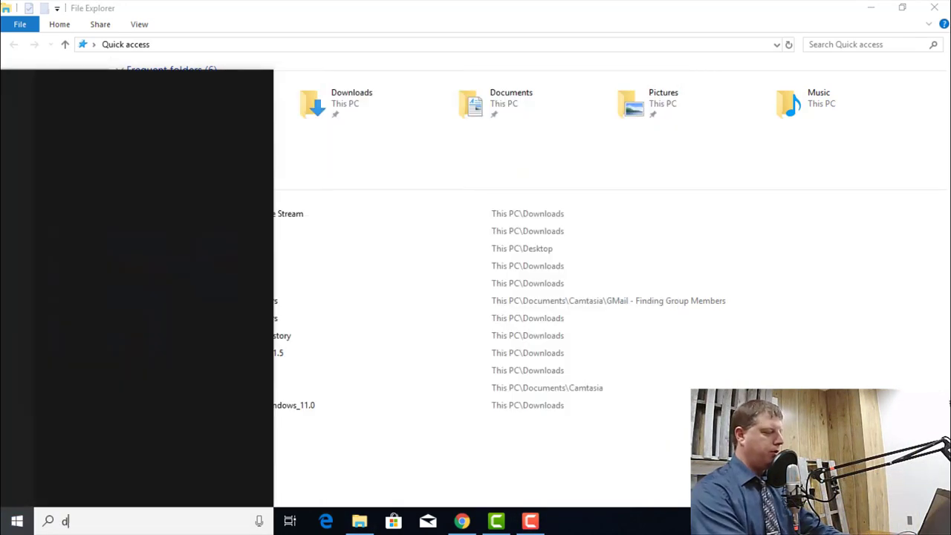
type("rive")
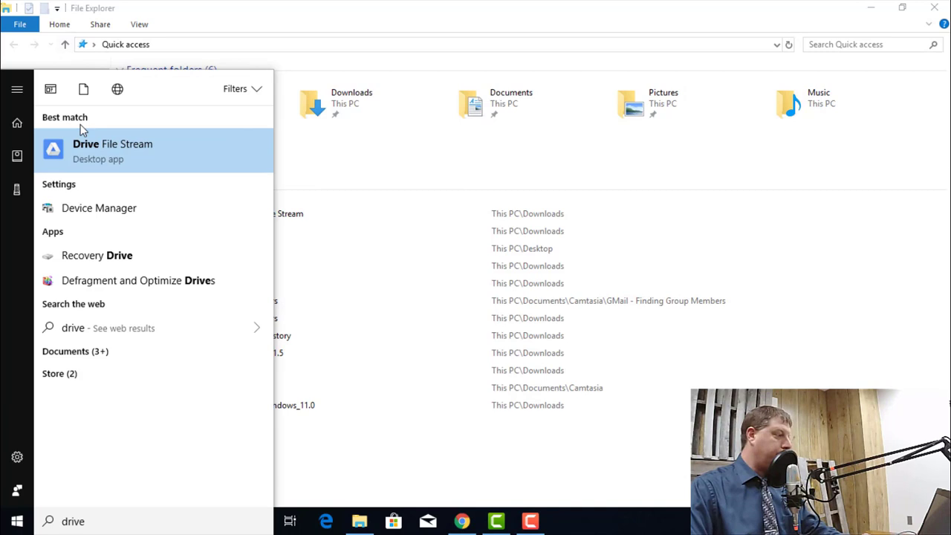
left_click(91, 149)
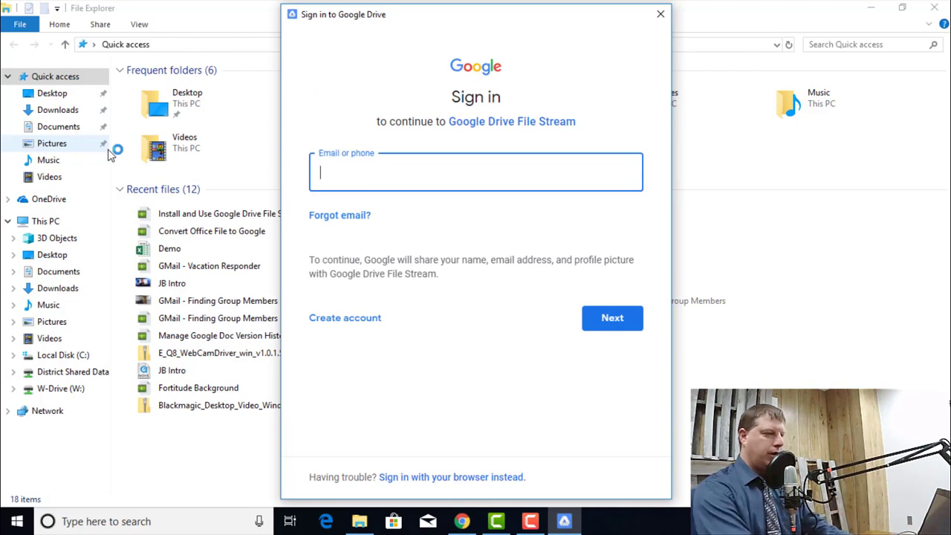
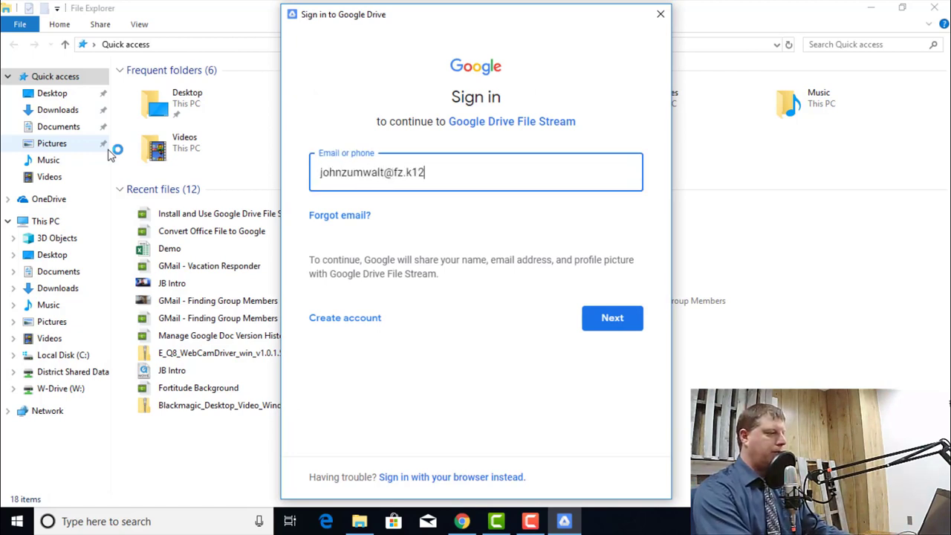
key("Return")
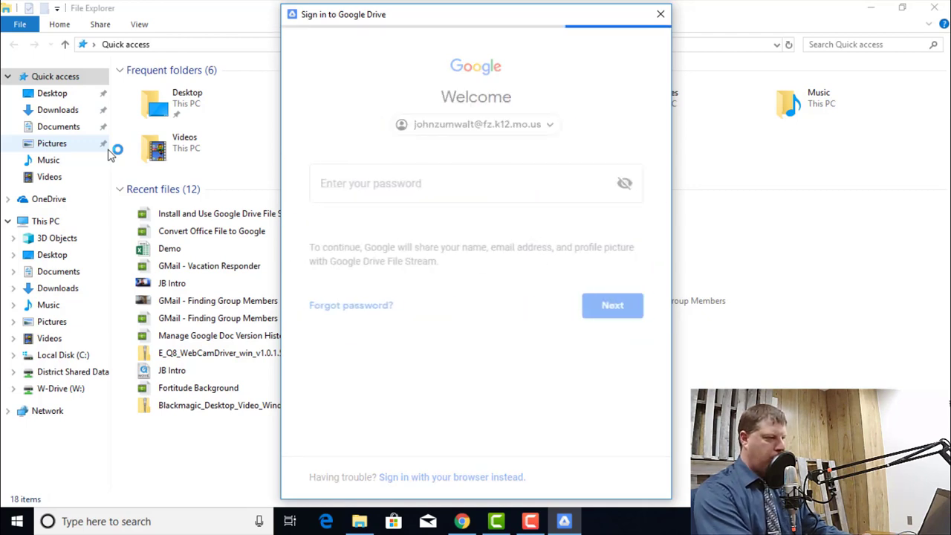
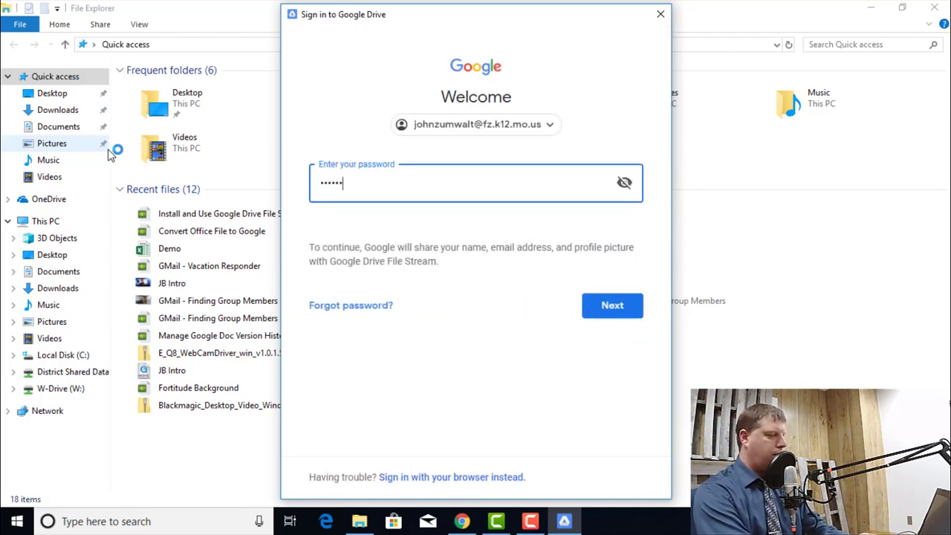
- Enter the account password and the two-step verification code to complete sign-in
key("Return")
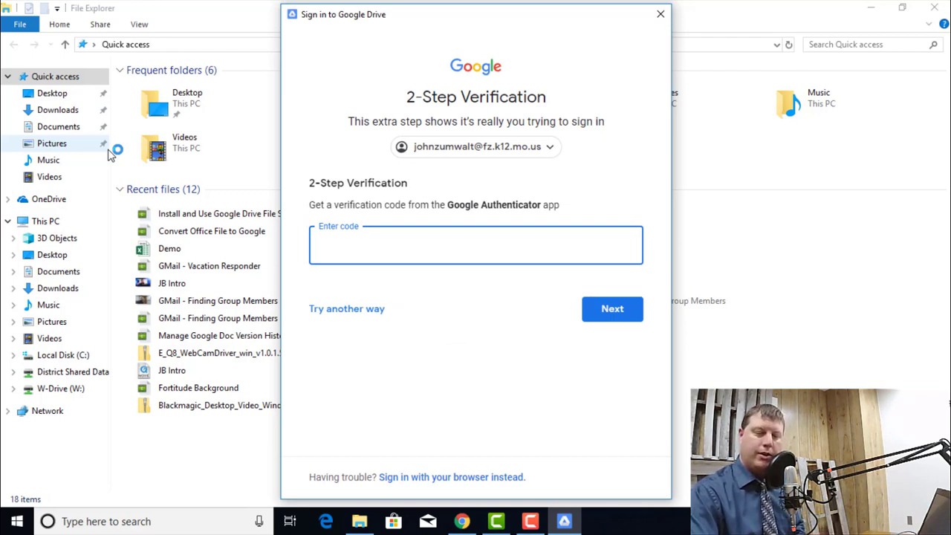
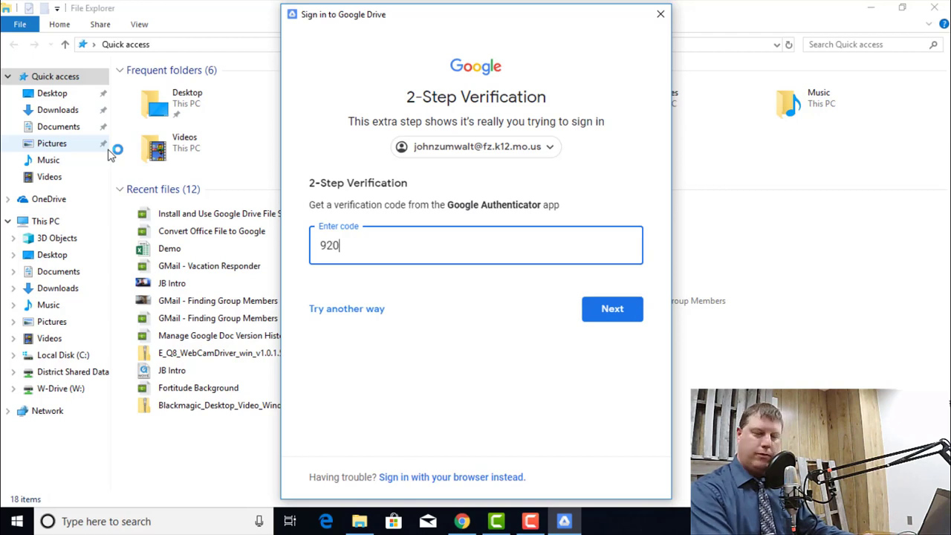
key("Return")
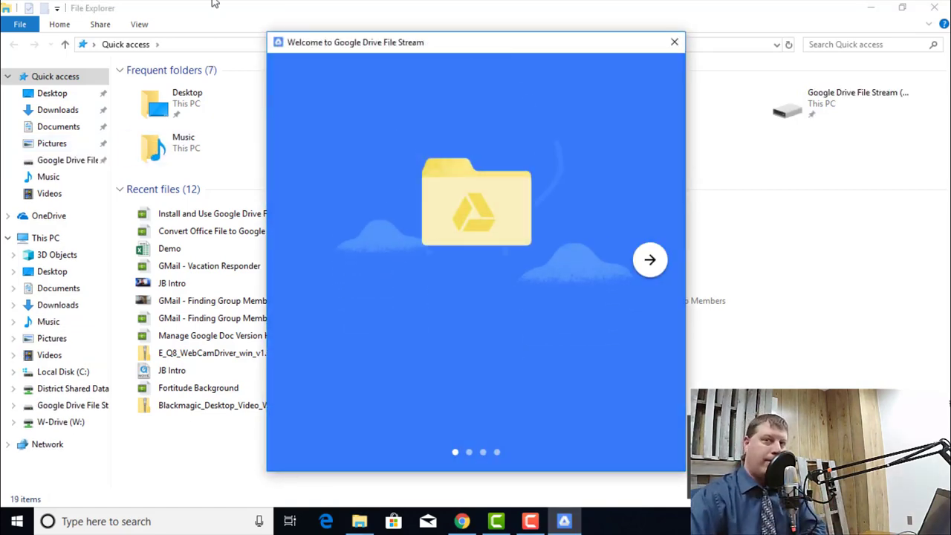
- Close the welcome screen and extra V: window, then open Google Drive File Stream (V:)
left_click(674, 42)
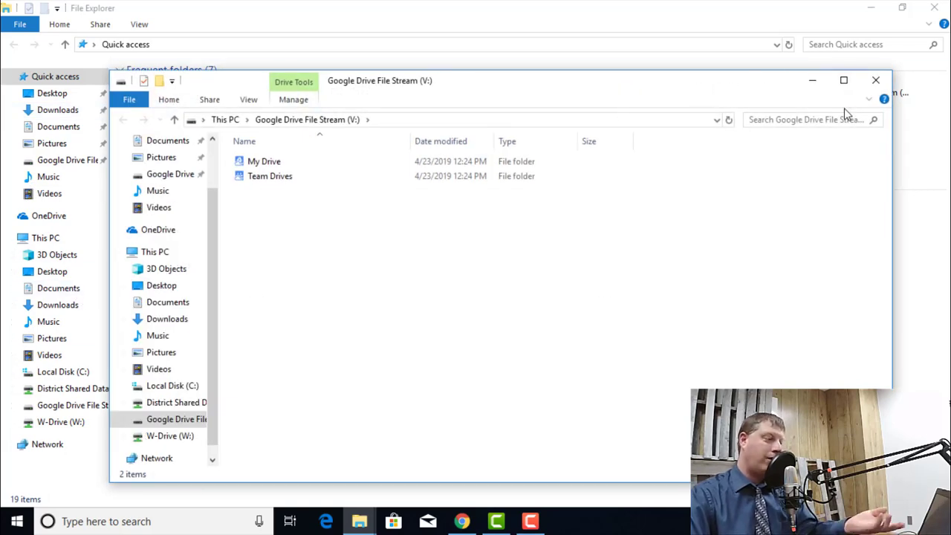
left_click(875, 81)
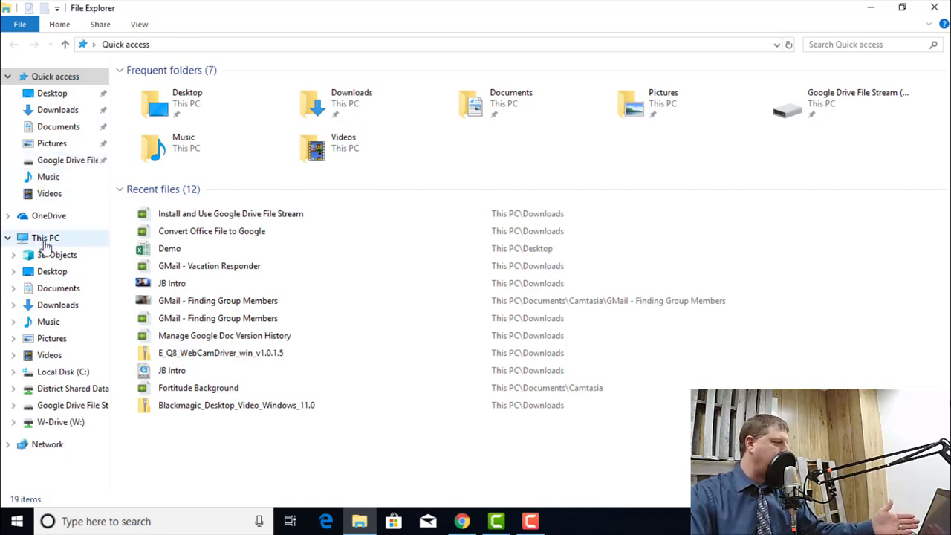
left_click(65, 406)
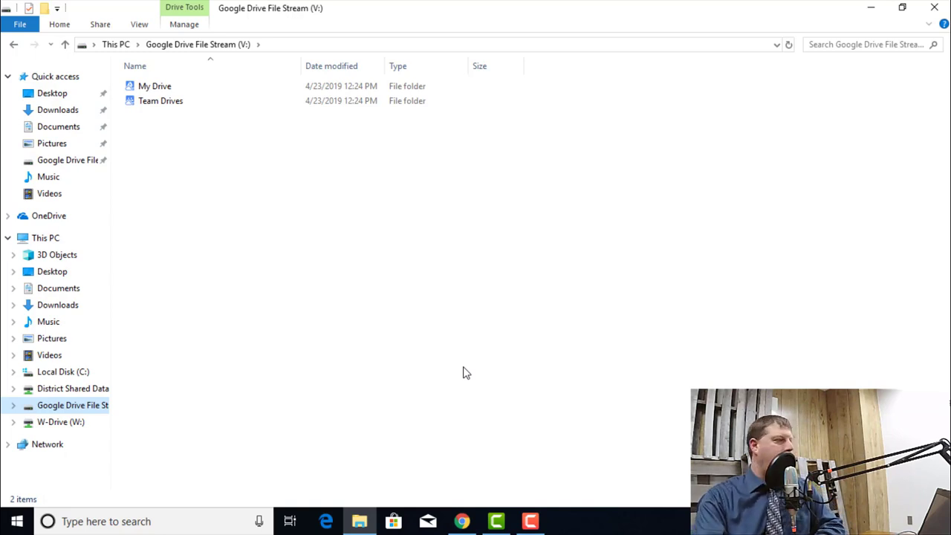
- Open My Drive and select the Demo spreadsheet
double_click(165, 91)
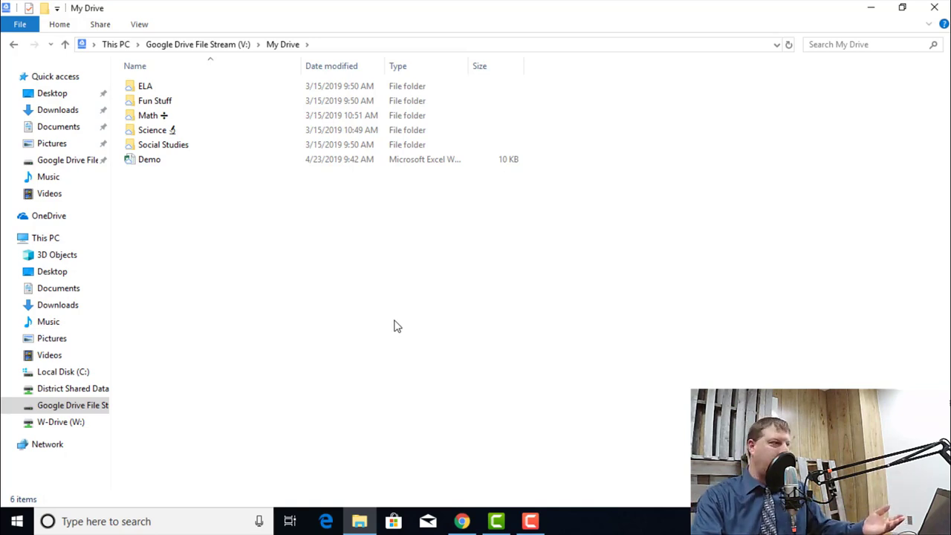
left_click(148, 159)
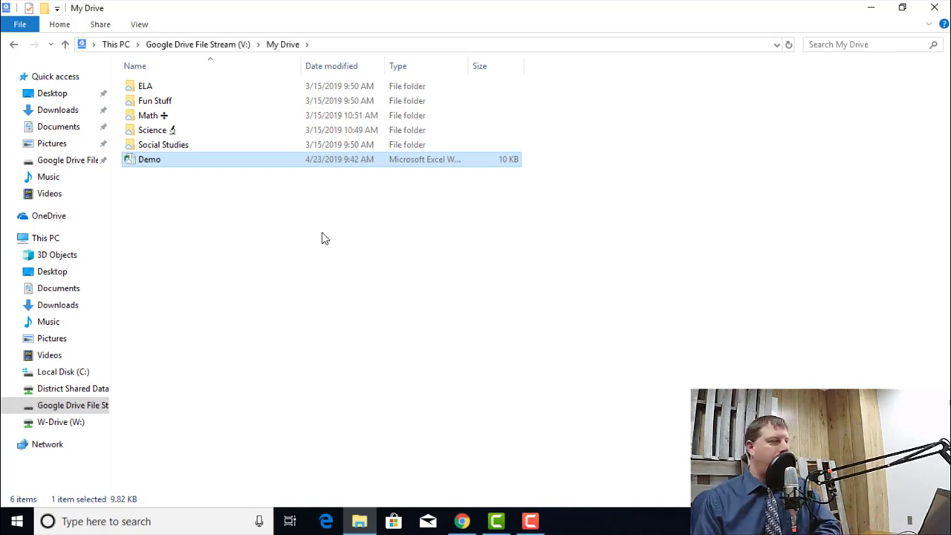
- Open Demo in Excel, enter 'dsfdasa' in cell K20, and close it saving the changes
double_click(147, 160)
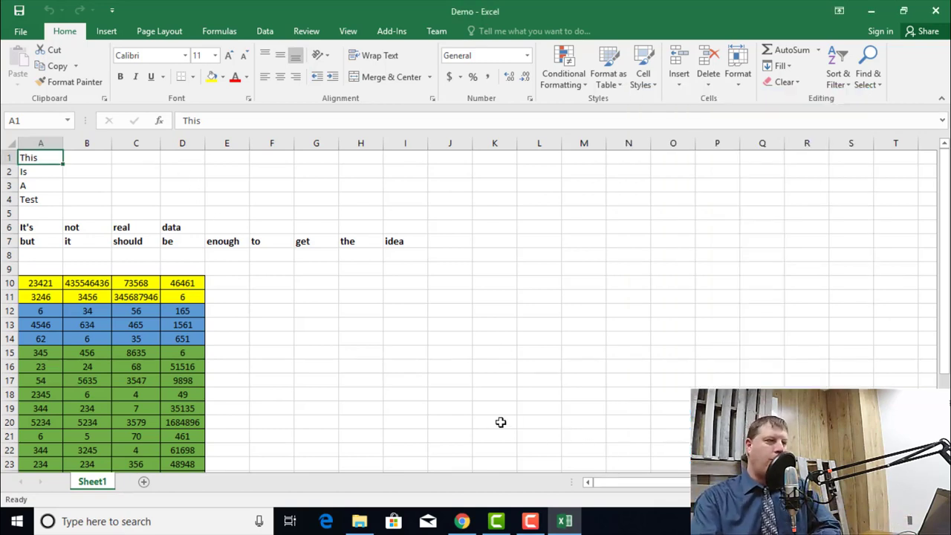
left_click(500, 422)
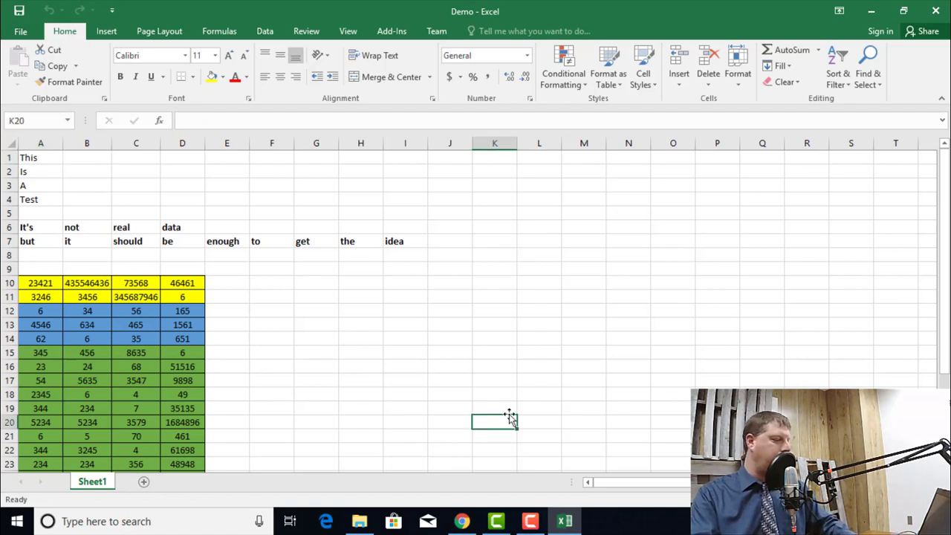
type("dsfdasa")
key("Return")
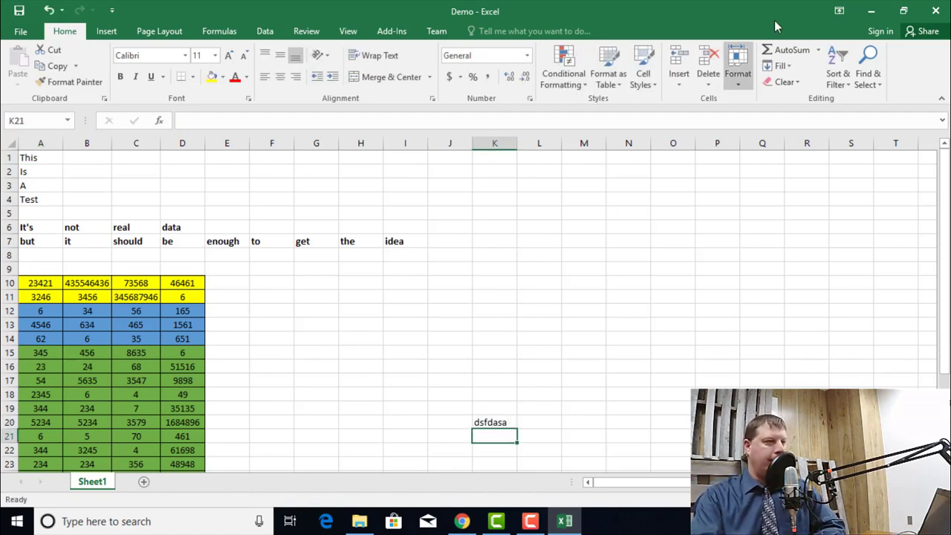
left_click(937, 14)
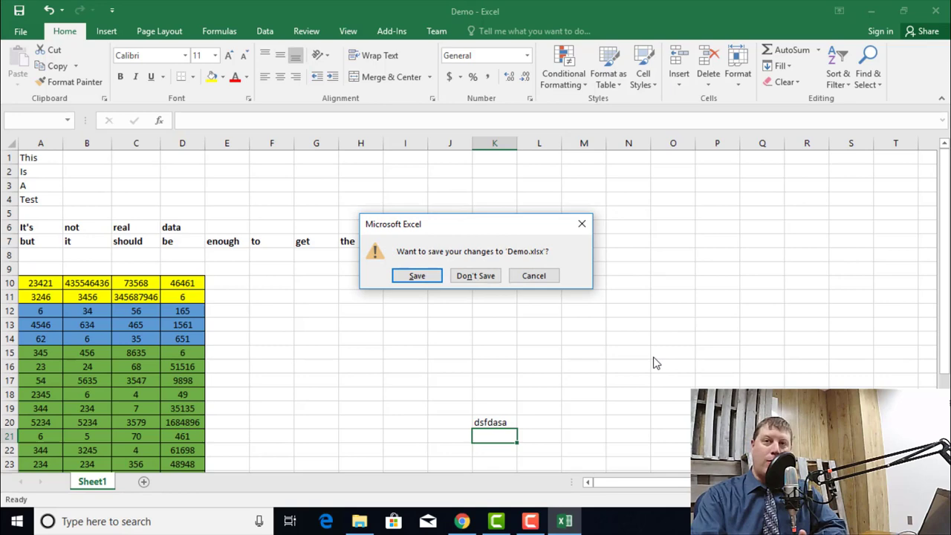
left_click(416, 276)
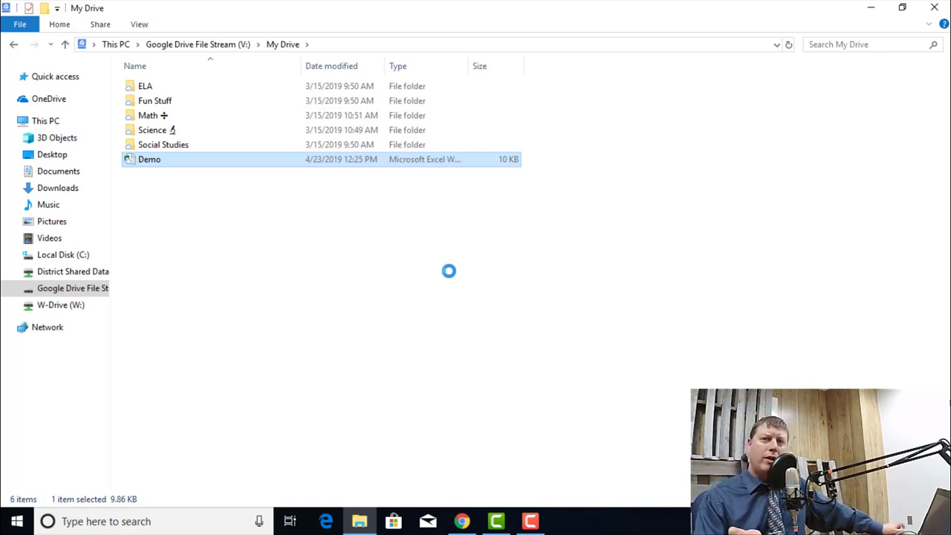
- Go up to the V: drive's top level and open the Team Drives folder
left_click(181, 44)
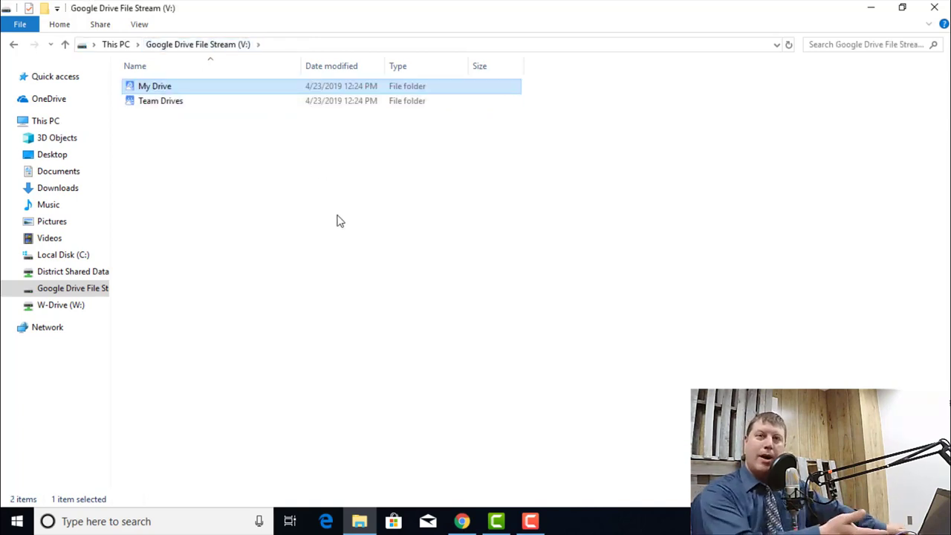
double_click(181, 103)
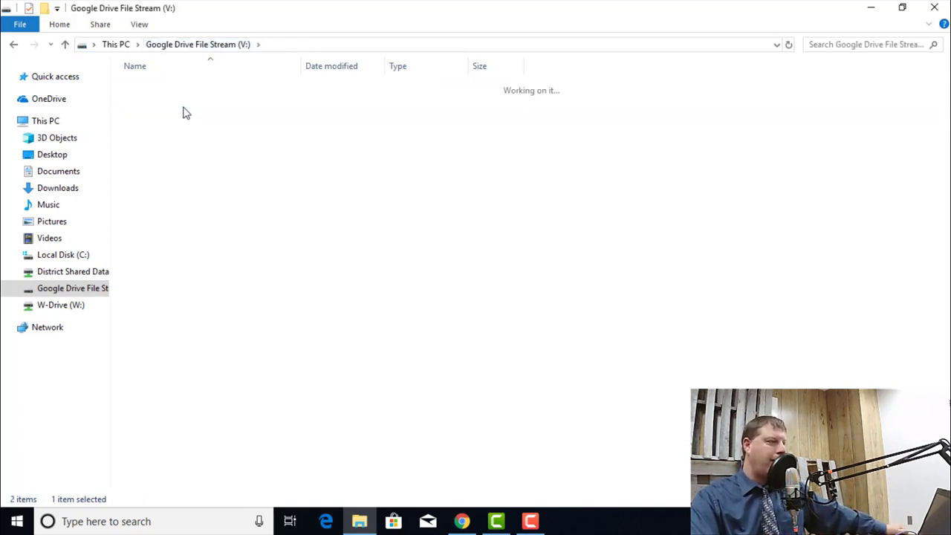